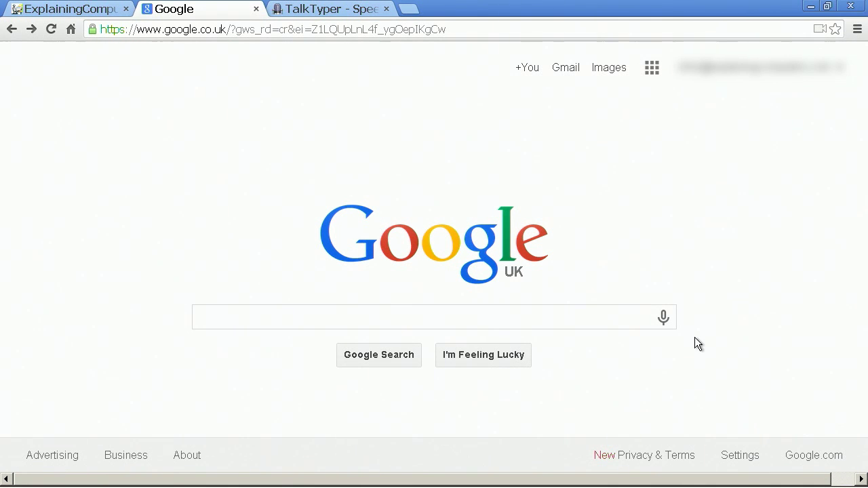
- Voice-search 'sony professional website uk' in Google, then return to the home page after the results
left_click(662, 324)
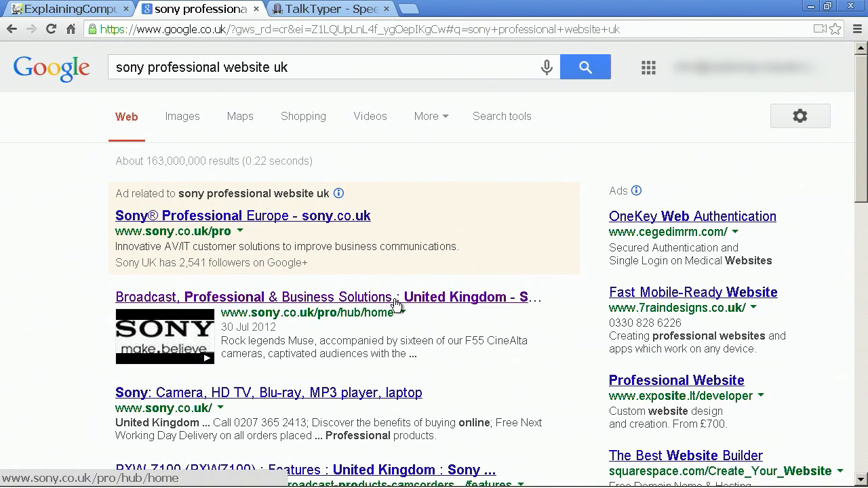
left_click(10, 32)
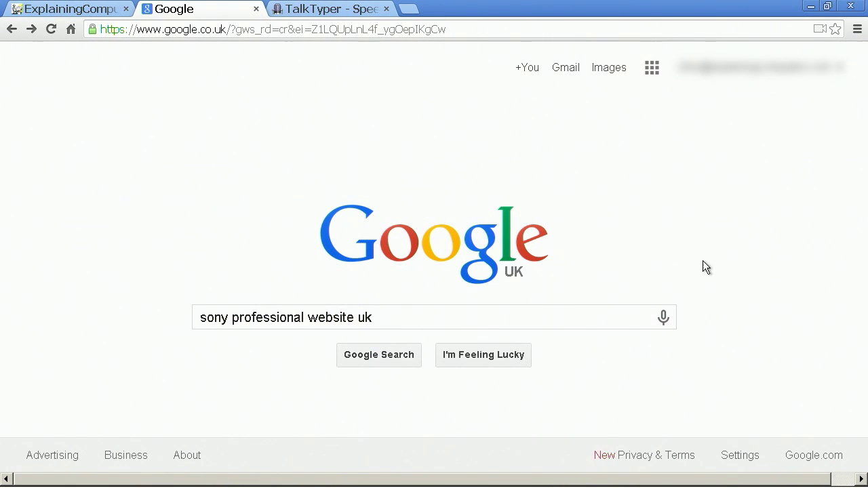
- Voice-search 'weather in london tomorrow', view London's forecast, then go back to the Google home page
left_click(664, 318)
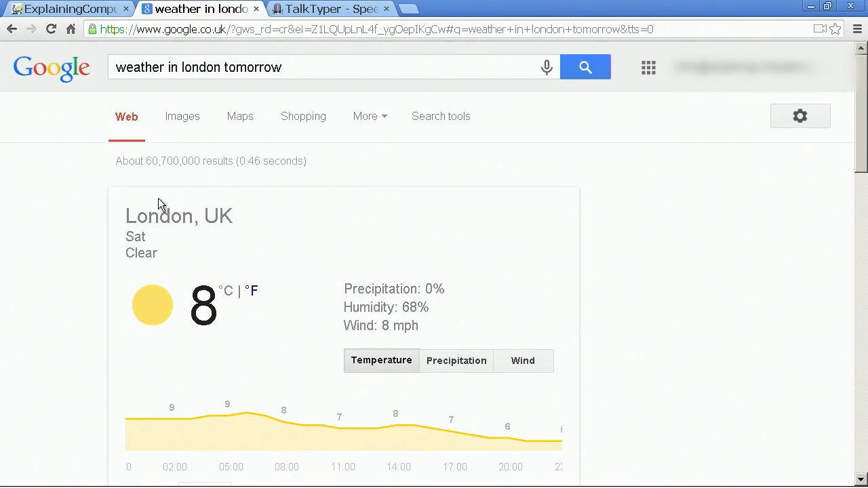
left_click(12, 29)
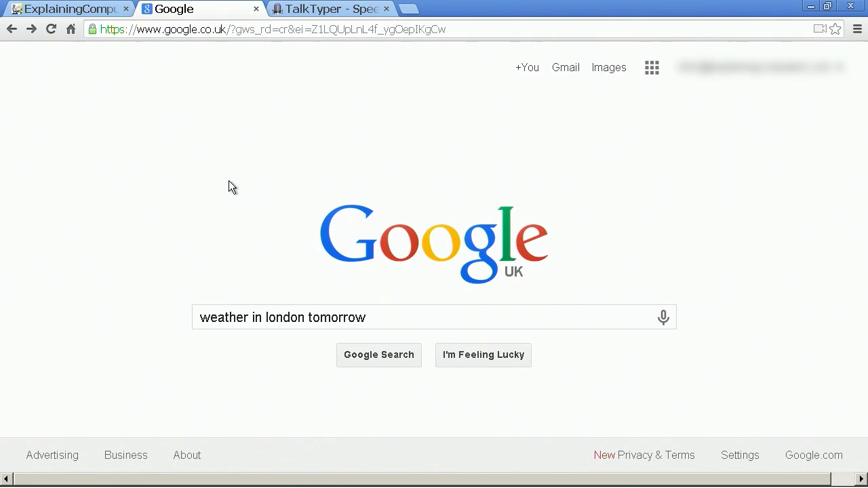
- Switch to TalkTyper and set its dictation language to English (GB)
left_click(332, 15)
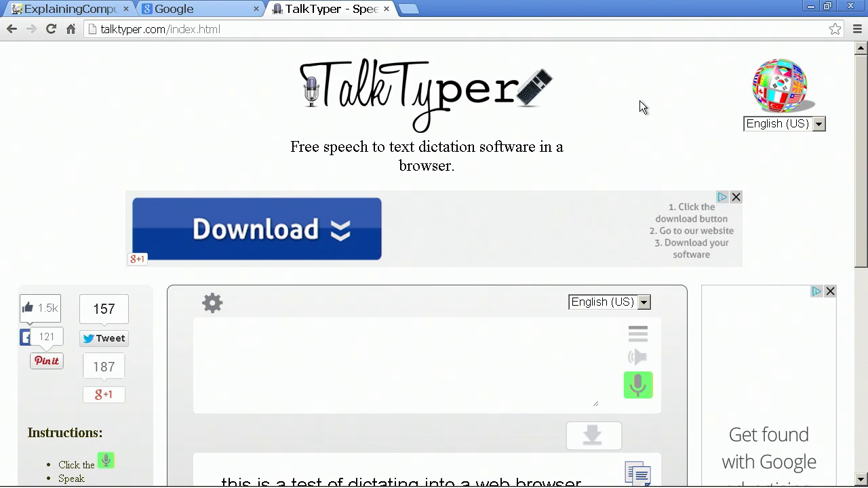
left_click(820, 125)
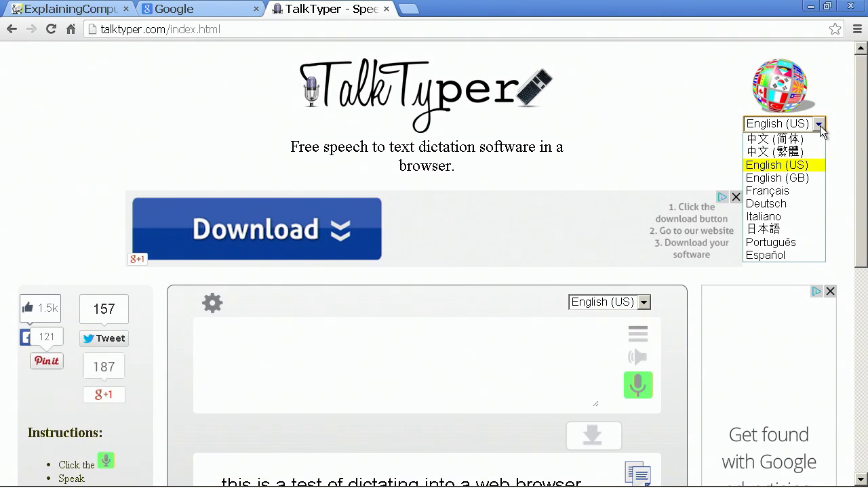
left_click(797, 180)
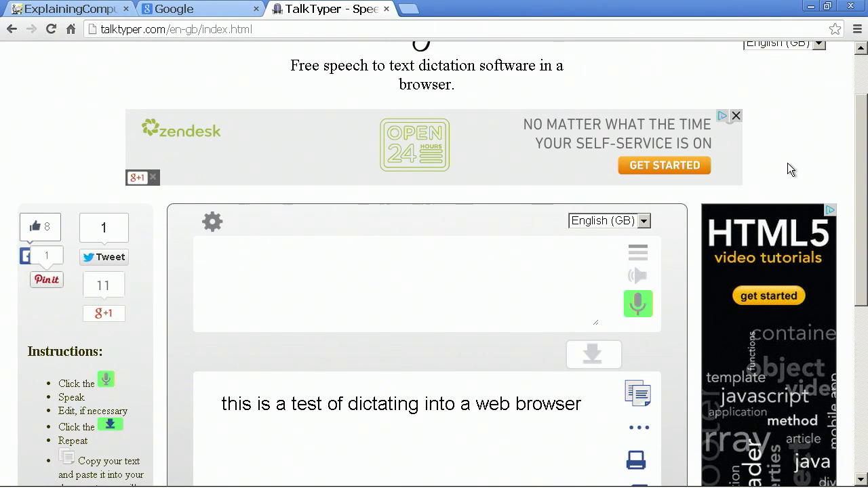
- Delete the old test sentence and dictate 'The quick brown fox jumped over the lazy dog'
scroll(787, 163, "down", 2)
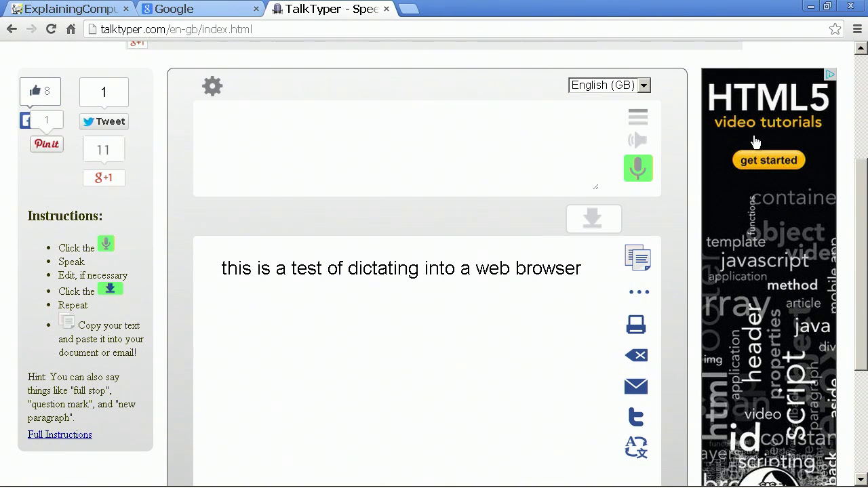
left_click_drag(588, 268, 218, 267)
key("BackSpace")
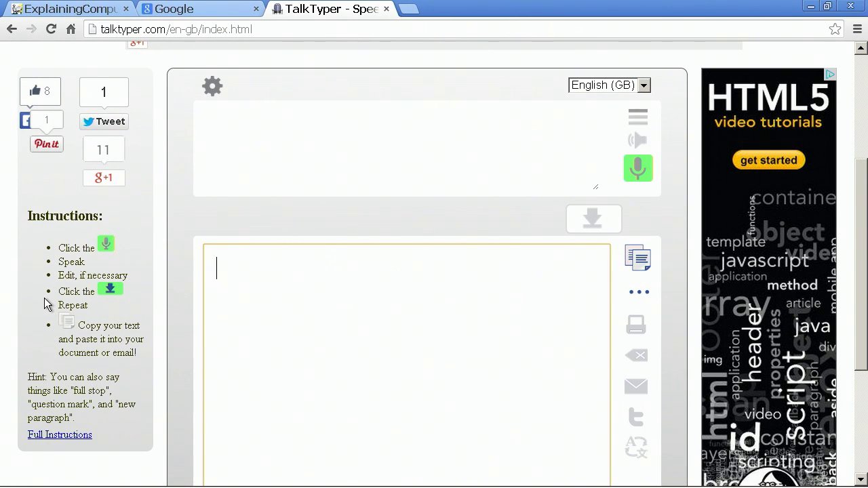
left_click(322, 127)
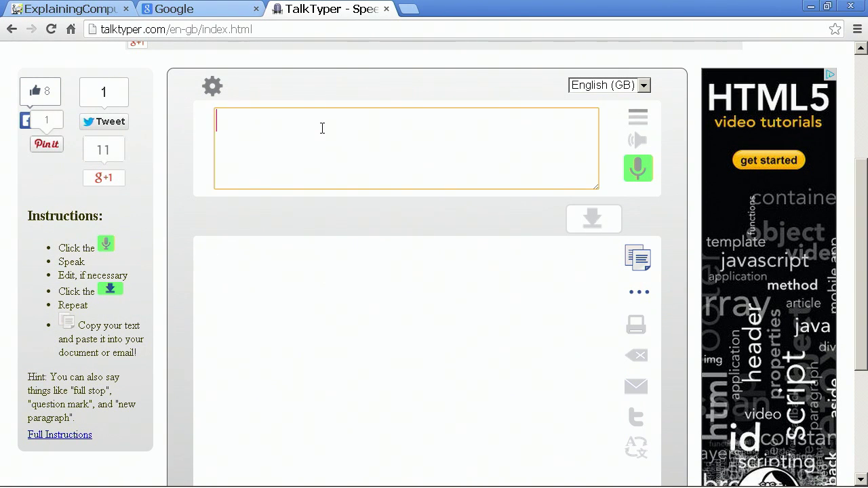
left_click(630, 183)
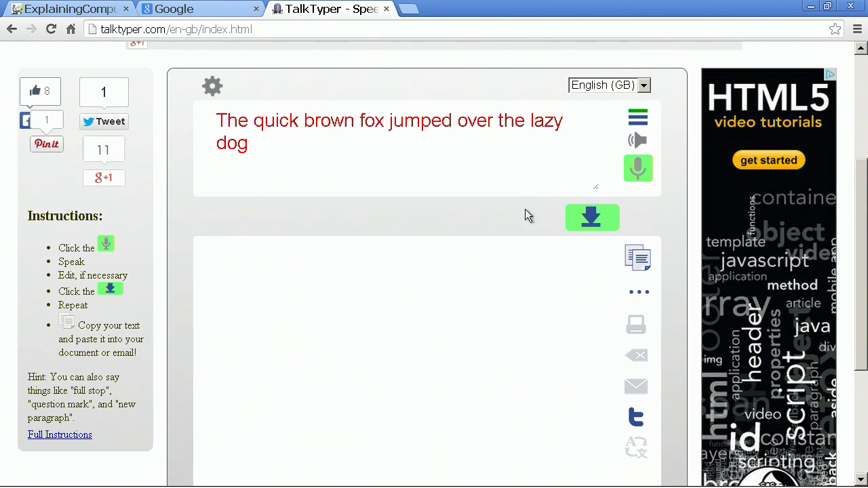
- Send the fox sentence into the transcript and re-dictate the misrecognised 'fortunately the fox died' phrase
left_click(597, 219)
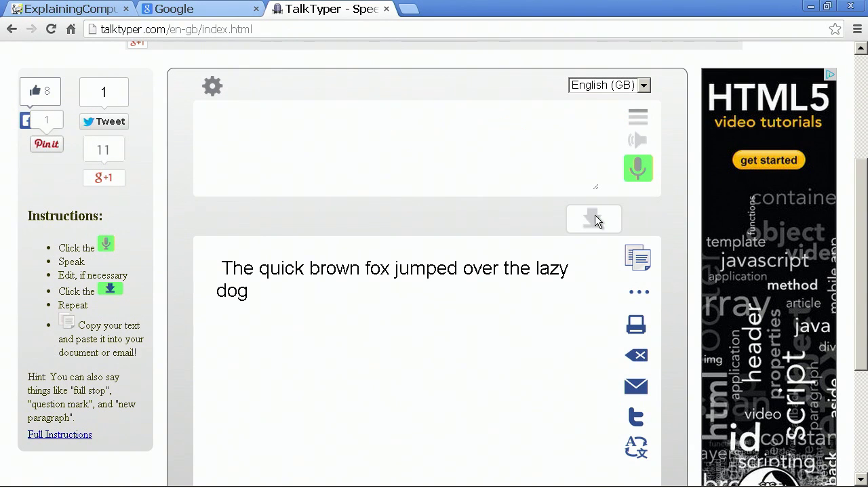
left_click(639, 170)
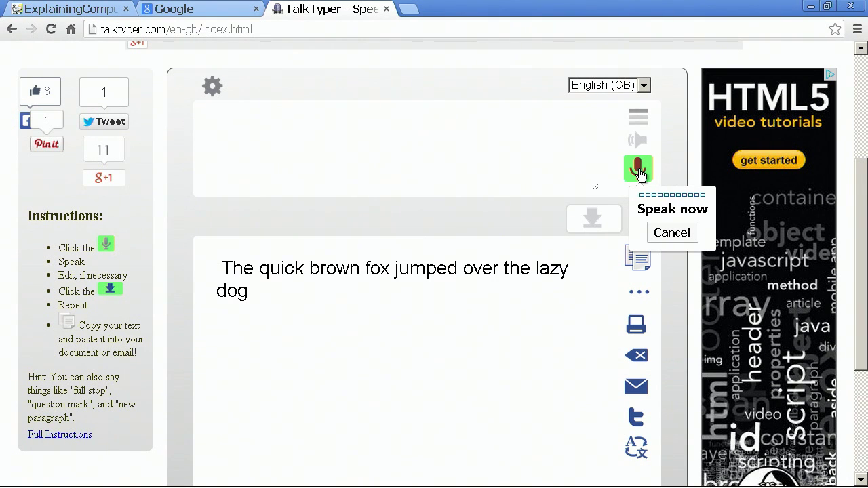
left_click(638, 171)
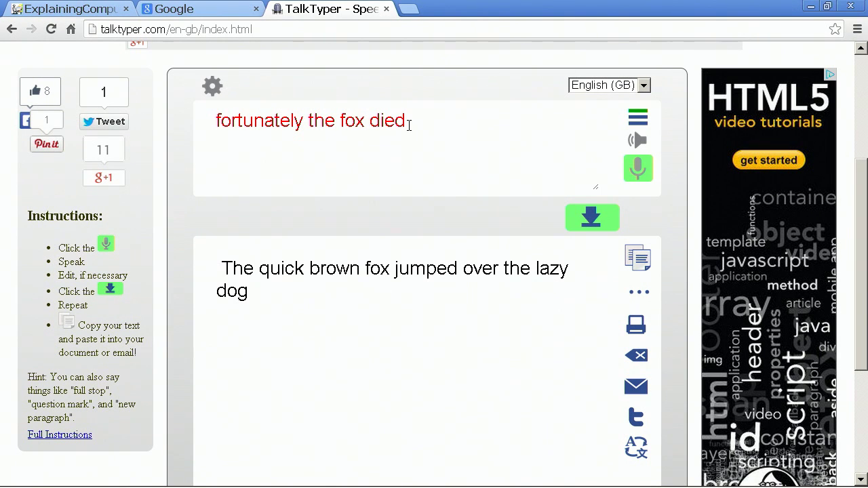
left_click_drag(409, 126, 12, 111)
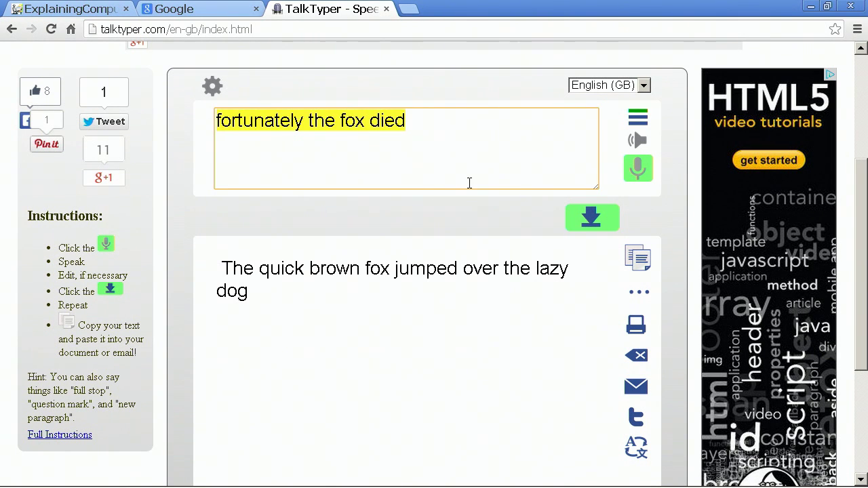
left_click(638, 167)
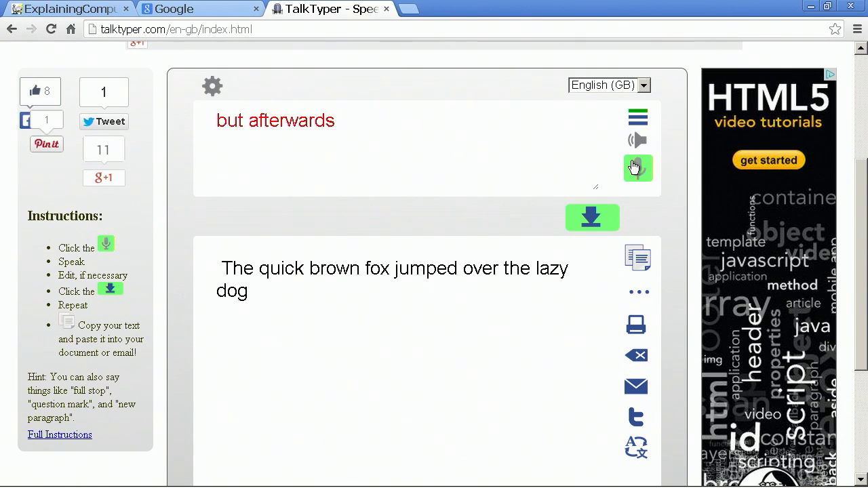
- Append 'but afterwards', correct the next phrase to 'unfortunately the fox died' and add it to the text
left_click(595, 221)
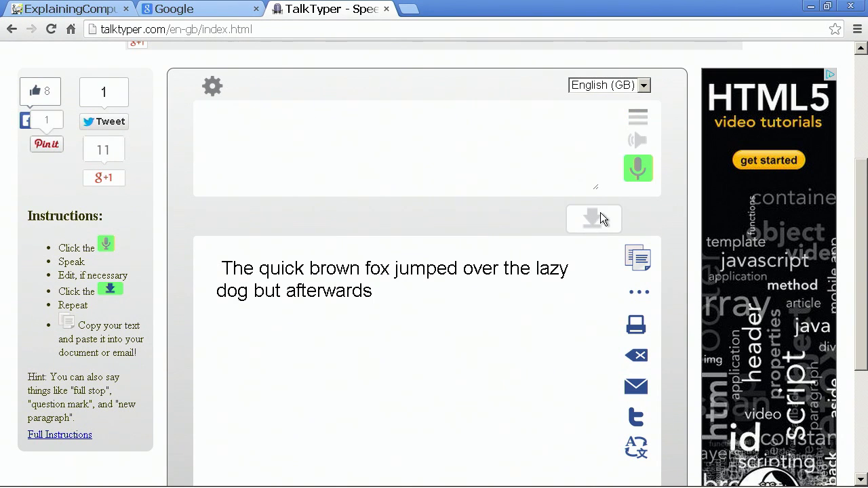
left_click(637, 175)
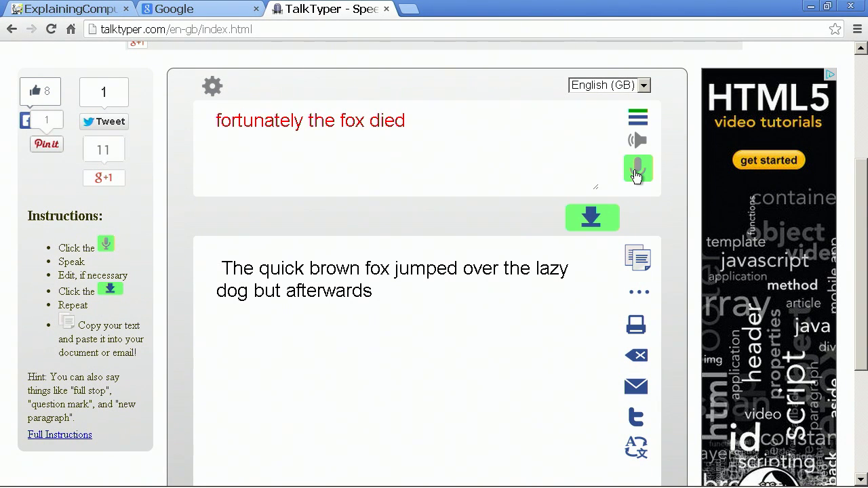
left_click(217, 121)
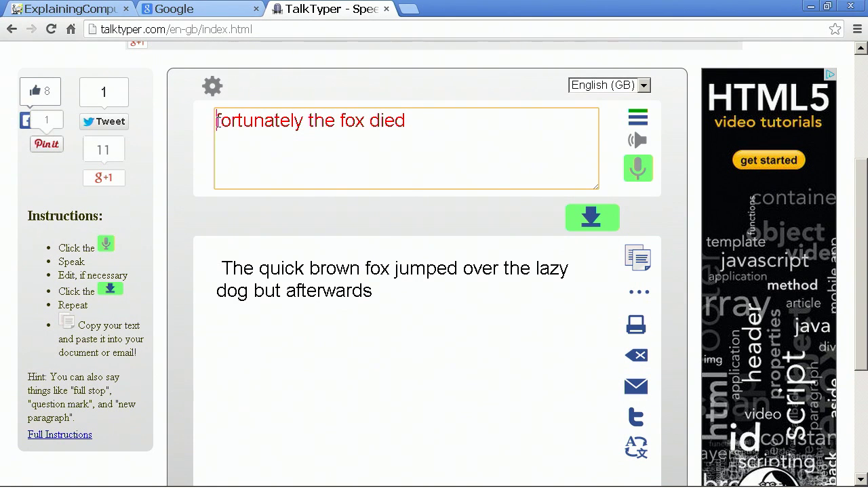
type("un")
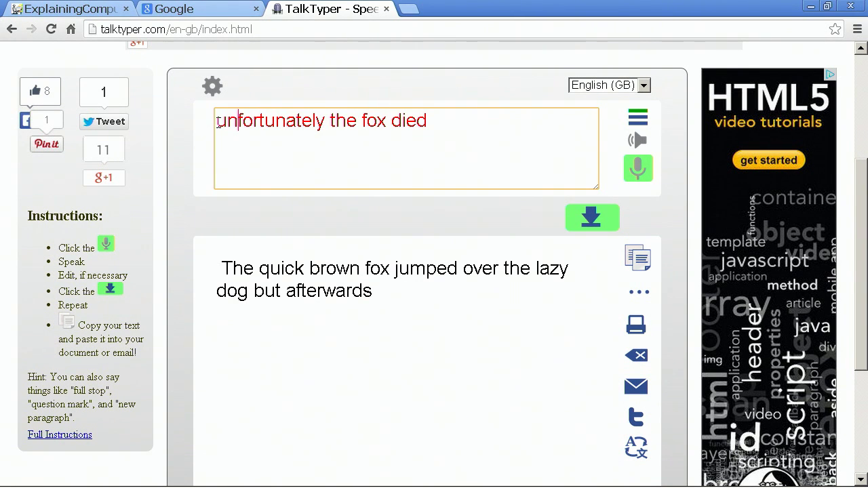
left_click(590, 217)
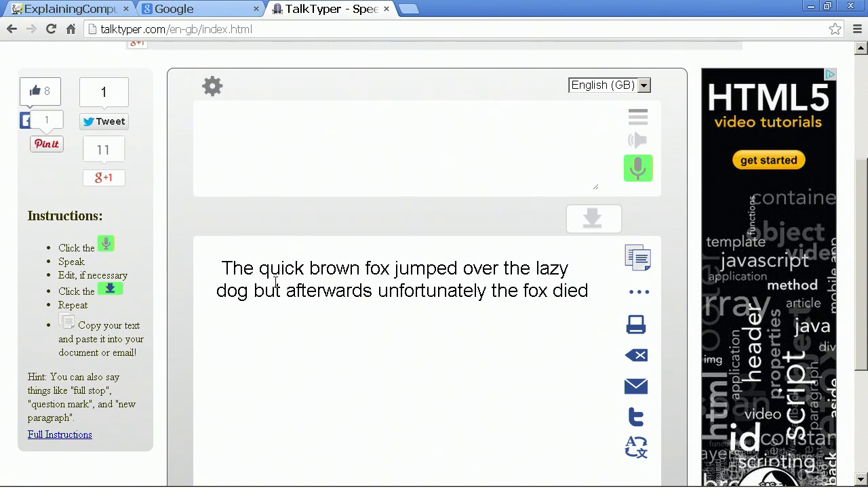
- Copy the whole dictated TalkTyper transcript to the clipboard
left_click(641, 262)
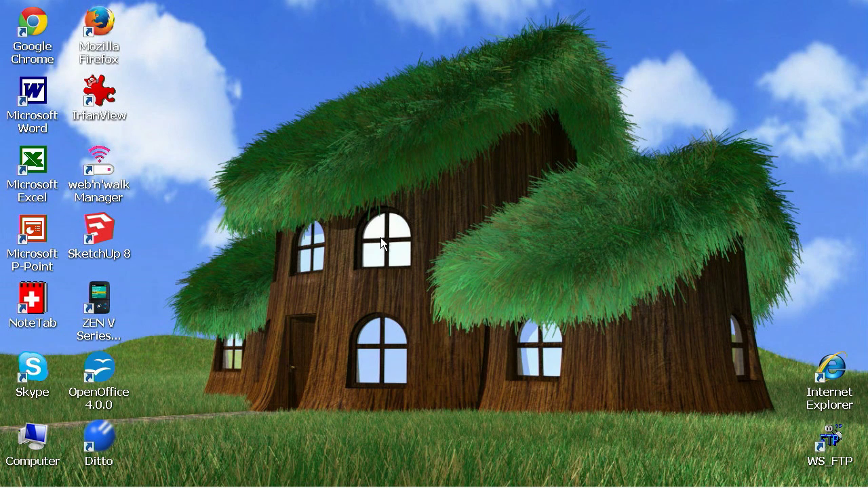
- Open Control Panel from the Start menu and go to its Speech Recognition page
key("super")
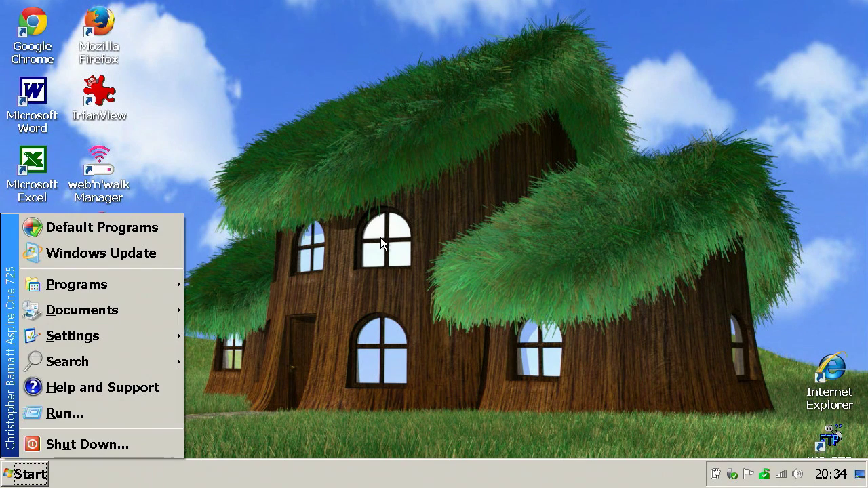
key("Down")
key("Down")
key("Down")
key("Down")
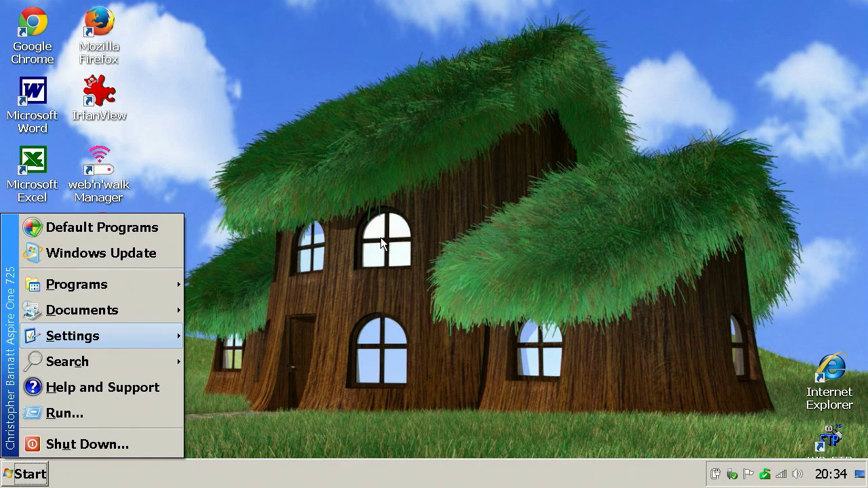
key("Right")
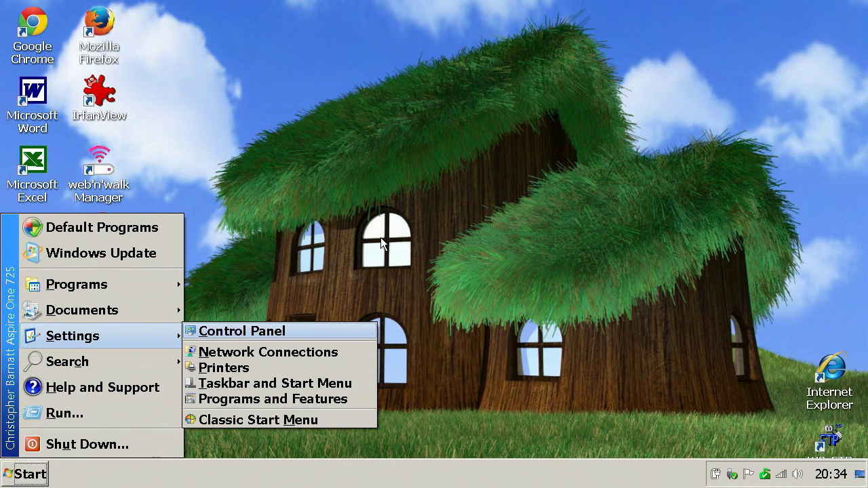
key("Return")
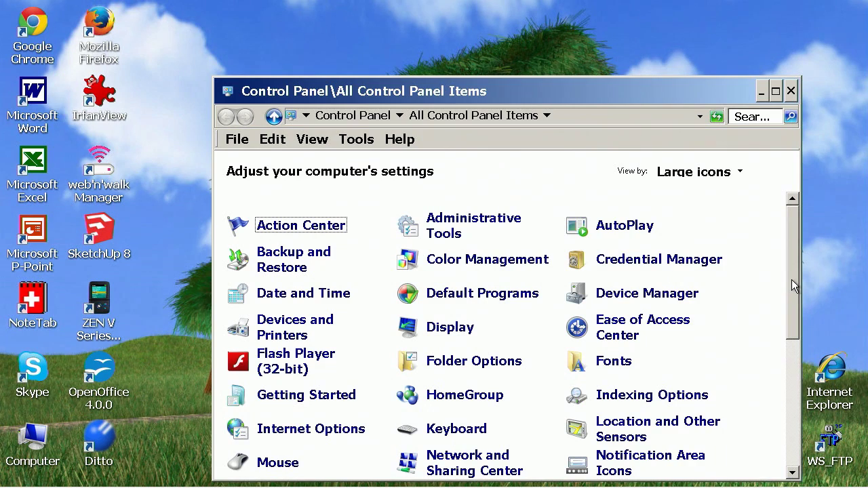
left_click_drag(792, 281, 787, 377)
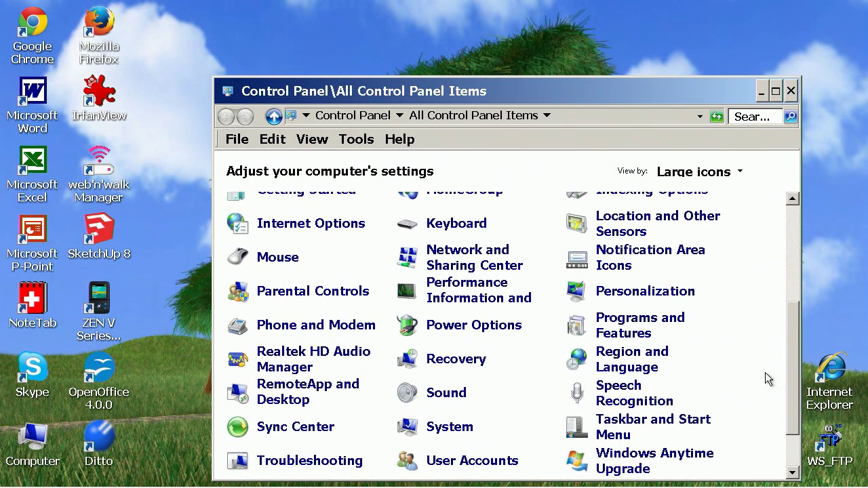
left_click(600, 397)
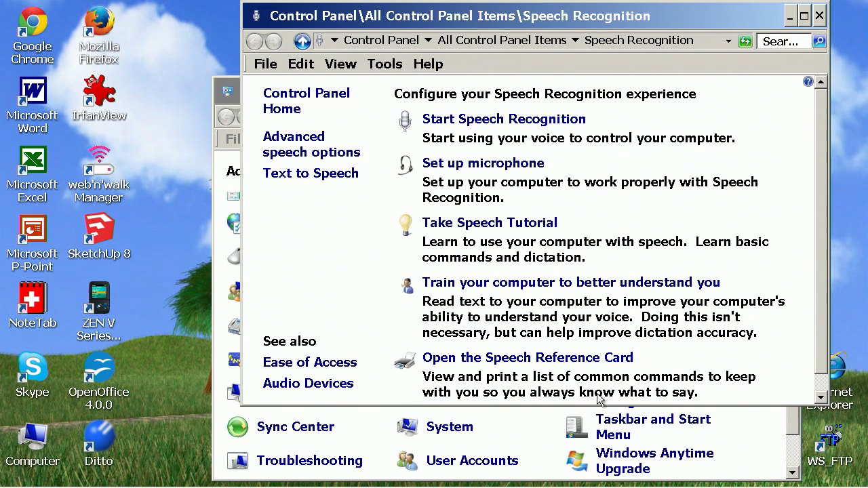
- Start Windows Speech Recognition and switch its microphone to Listening
left_click(501, 122)
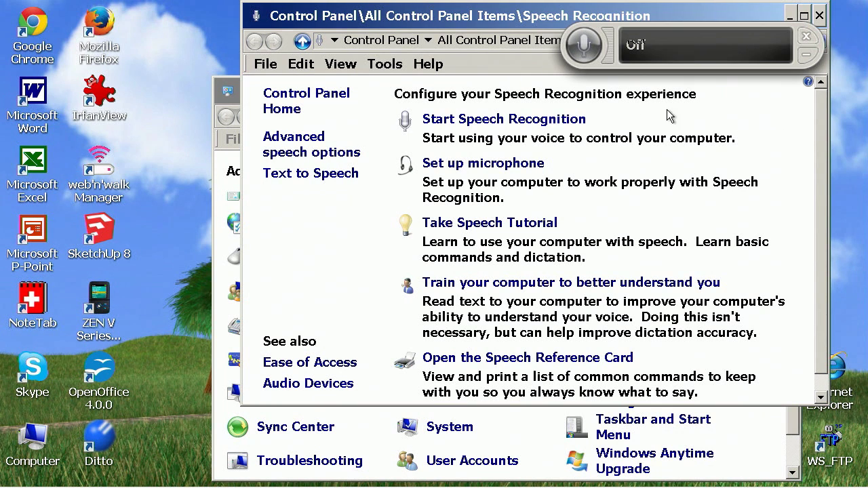
left_click(574, 39)
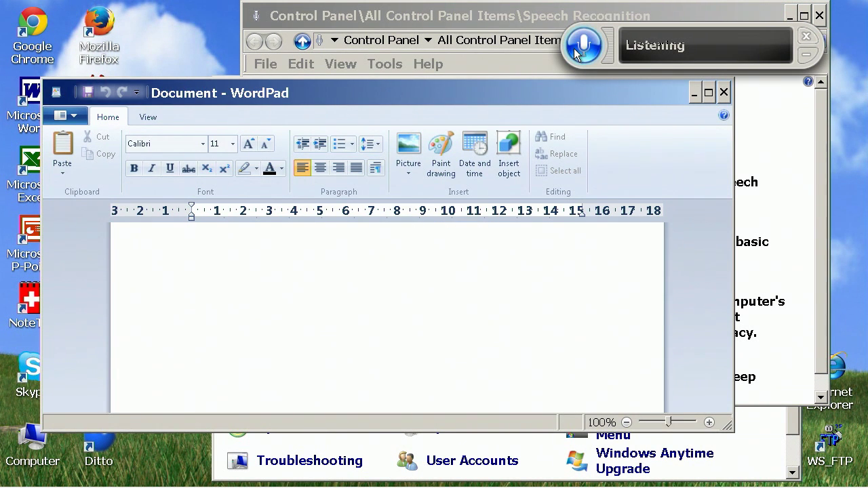
- Turn speech listening off, set the WordPad document to Arial 36 and maximise the window
left_click(573, 49)
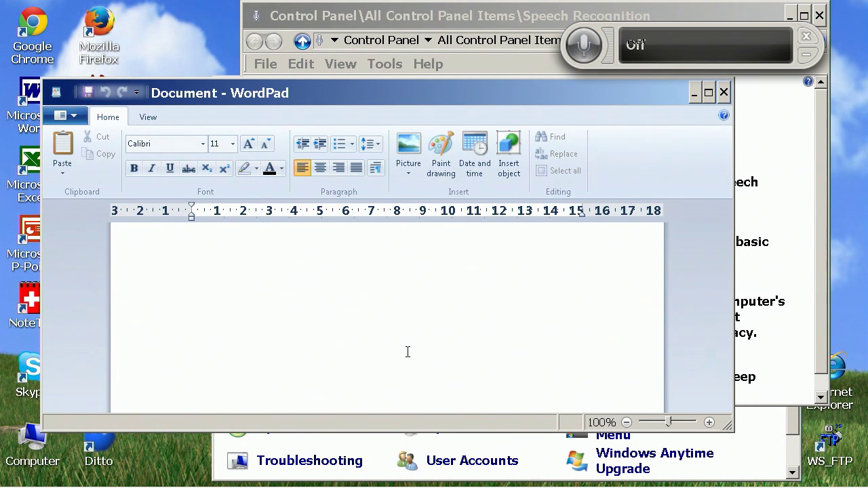
left_click(203, 144)
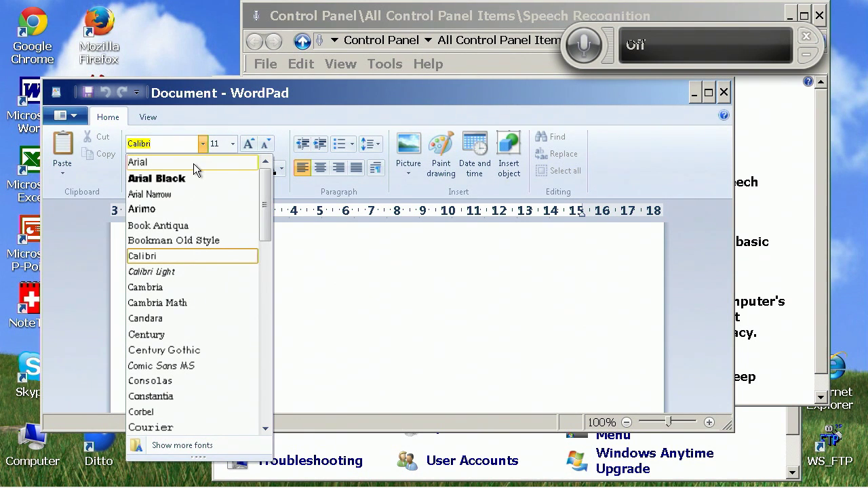
left_click(193, 163)
left_click(234, 144)
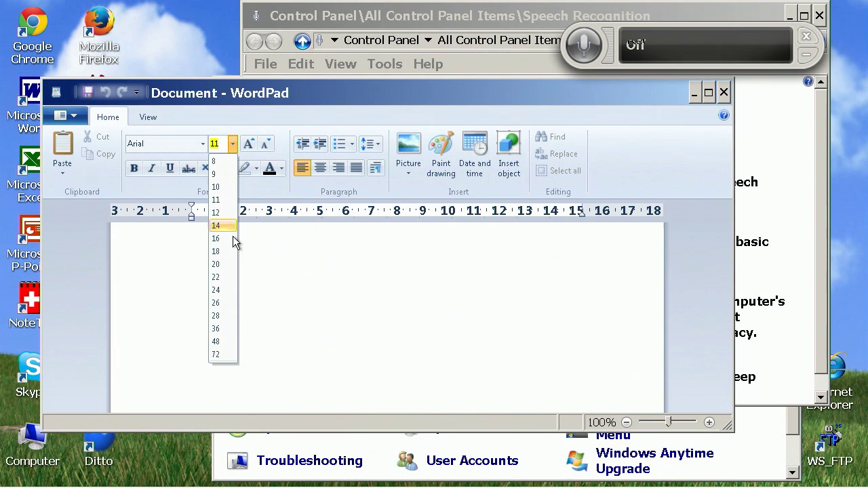
left_click(228, 329)
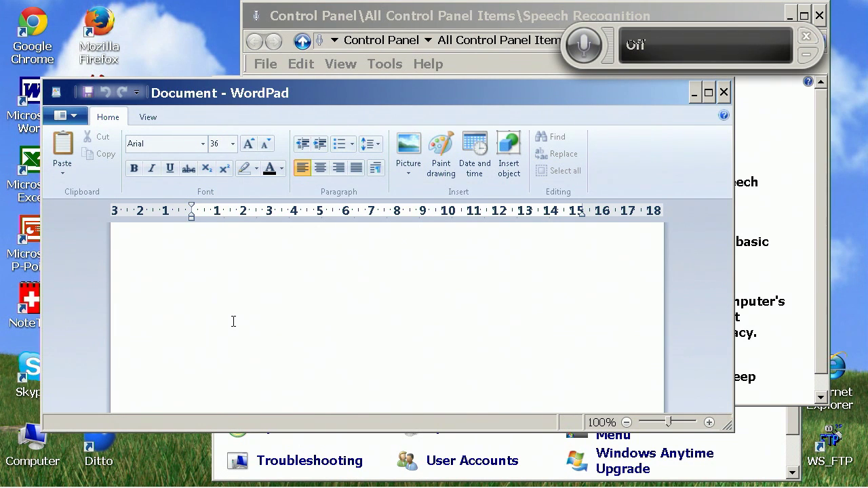
left_click(234, 322)
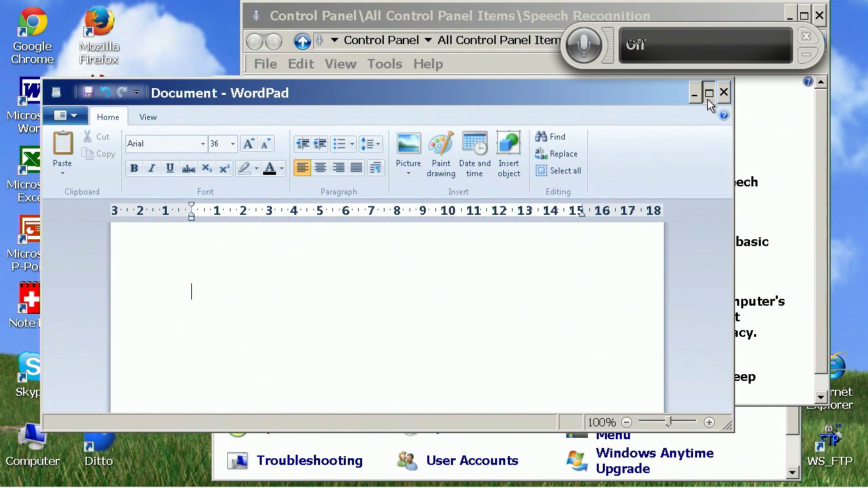
left_click(708, 93)
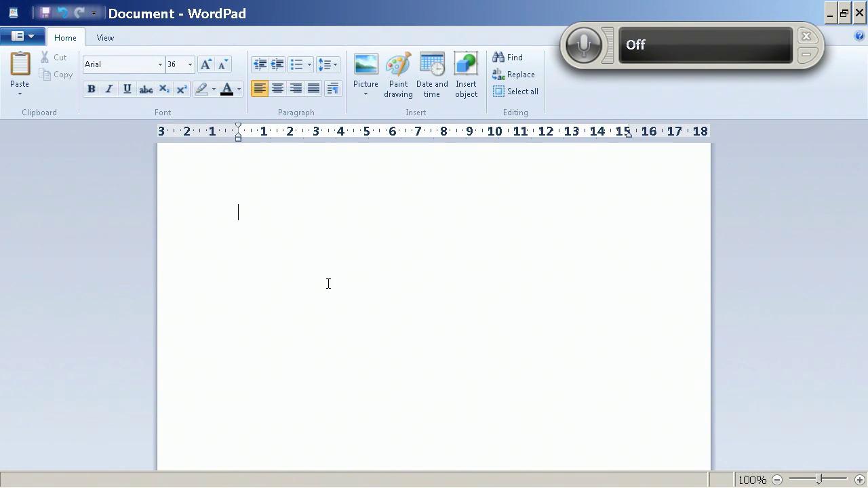
- Dictate 'Hello,' then, in a new paragraph, 'This is windows speech recognition' and the quick brown fox sentence
left_click(583, 51)
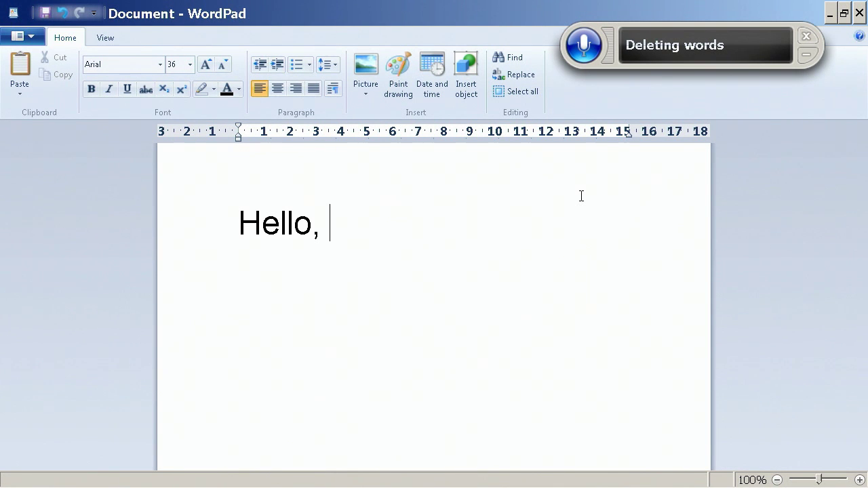
key("BackSpace")
key("Return")
key("Return")
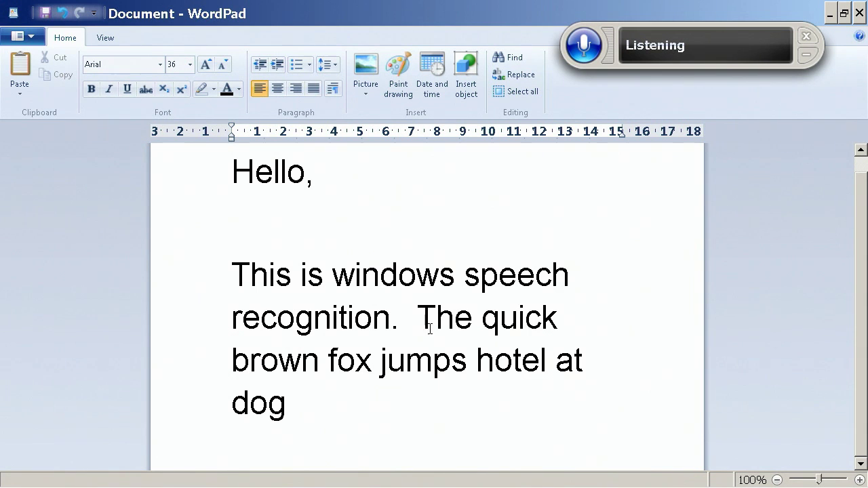
- Select the misheard words 'jumps' and 'hotel at' and redictate them with speech recognition
left_click(416, 364)
double_click(416, 364)
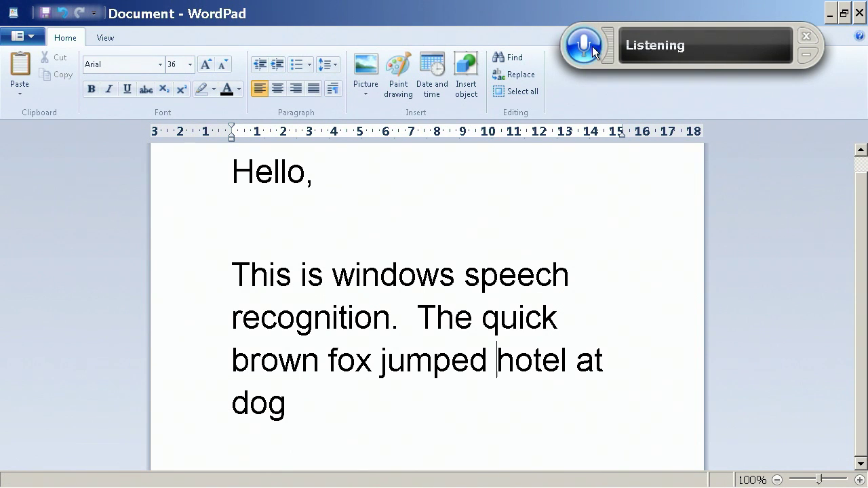
left_click(592, 46)
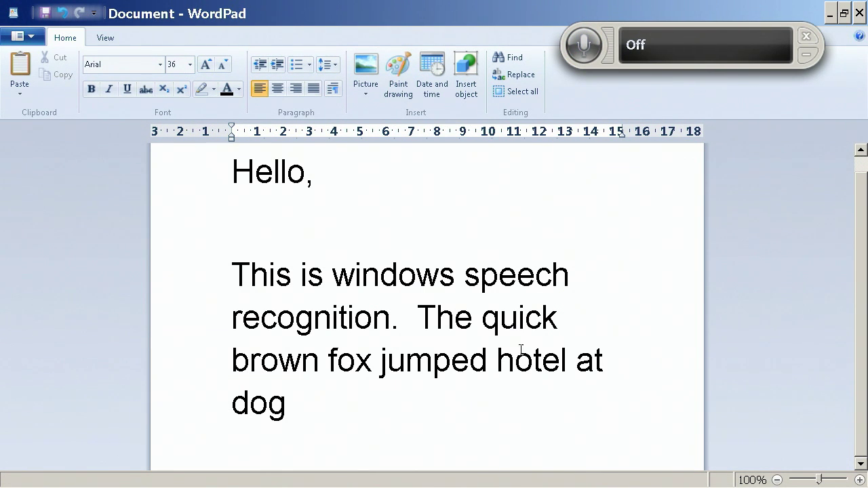
left_click_drag(498, 358, 616, 360)
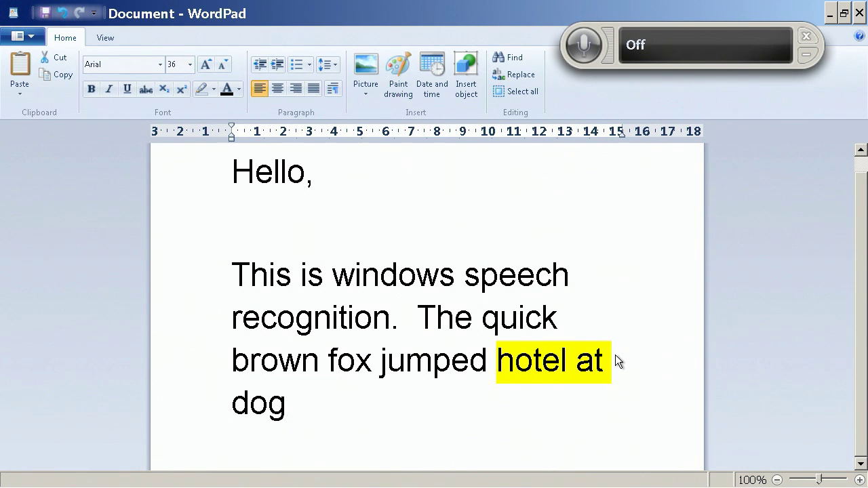
left_click(578, 30)
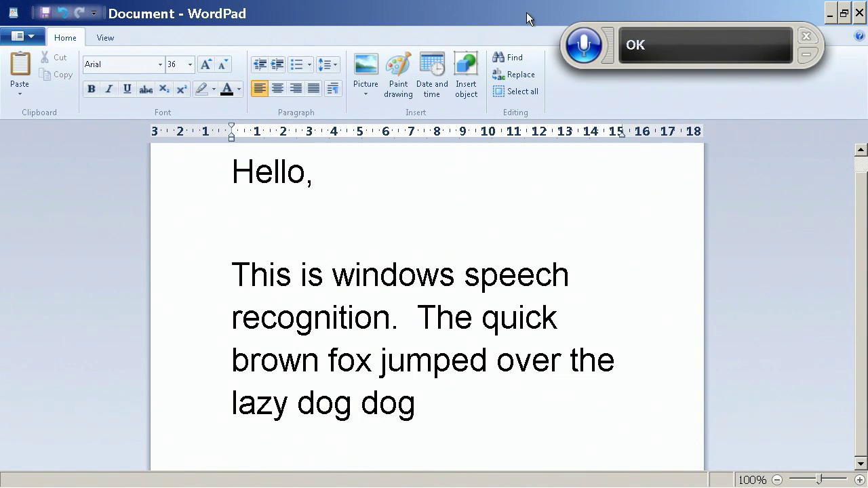
left_click(585, 49)
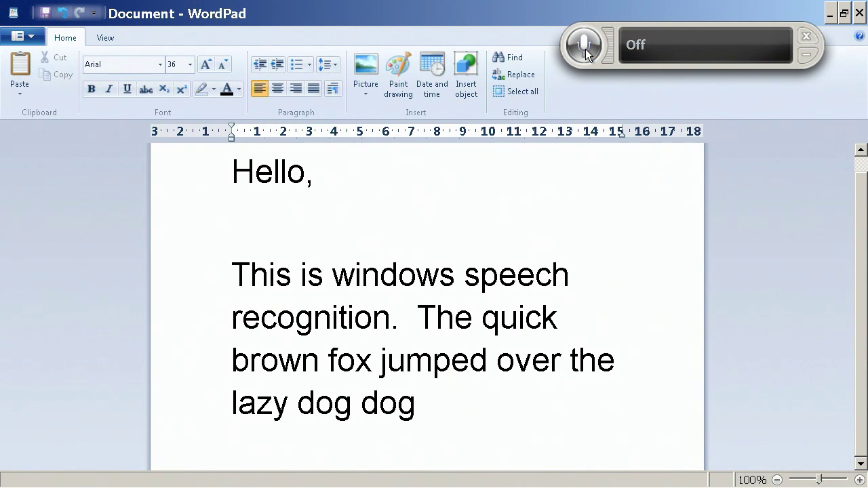
- Delete the duplicated 'dog' and end the sentence with a period
double_click(414, 401)
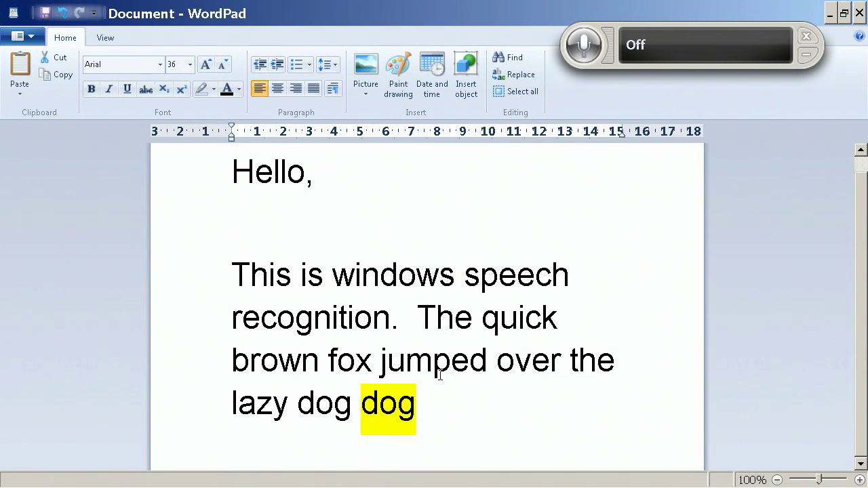
key("BackSpace")
key("BackSpace")
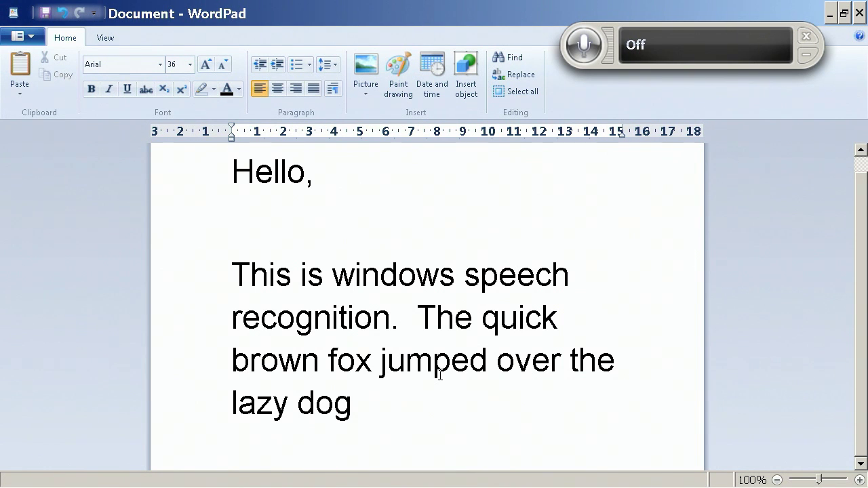
type(".")
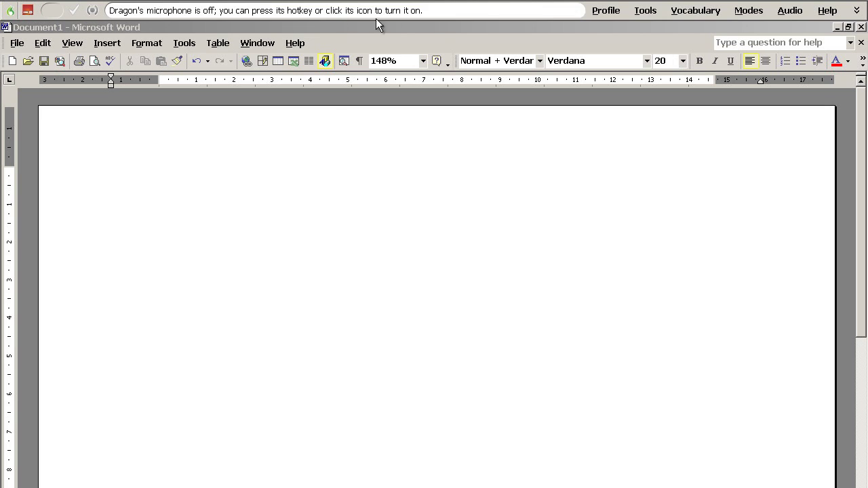
- Show the Profile menu on the DragonBar
left_click(607, 13)
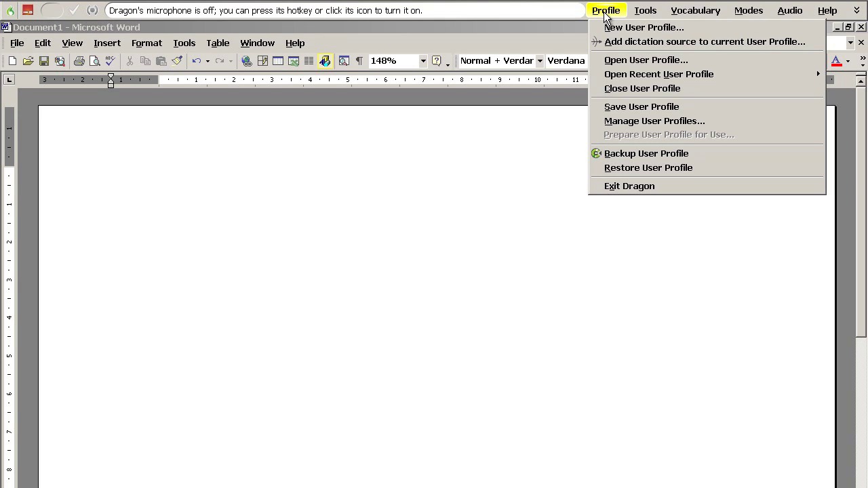
- Set Dragon to Dictation Mode from the Modes menu
mouse_move(689, 16)
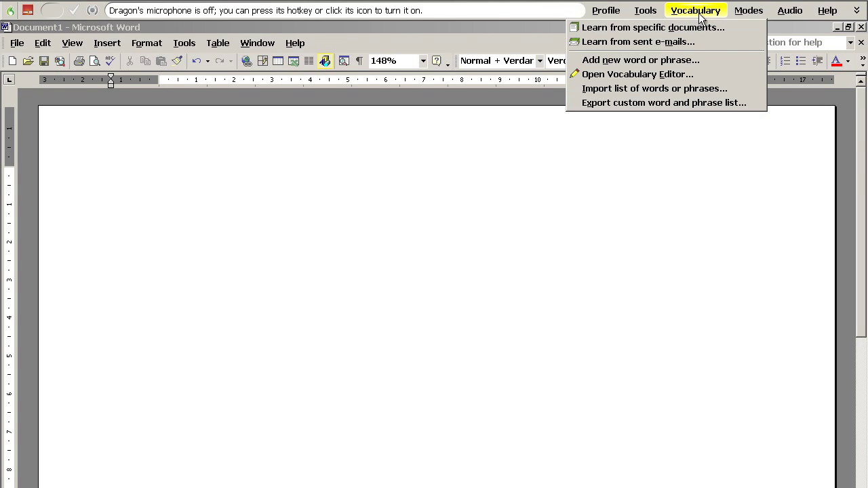
mouse_move(748, 16)
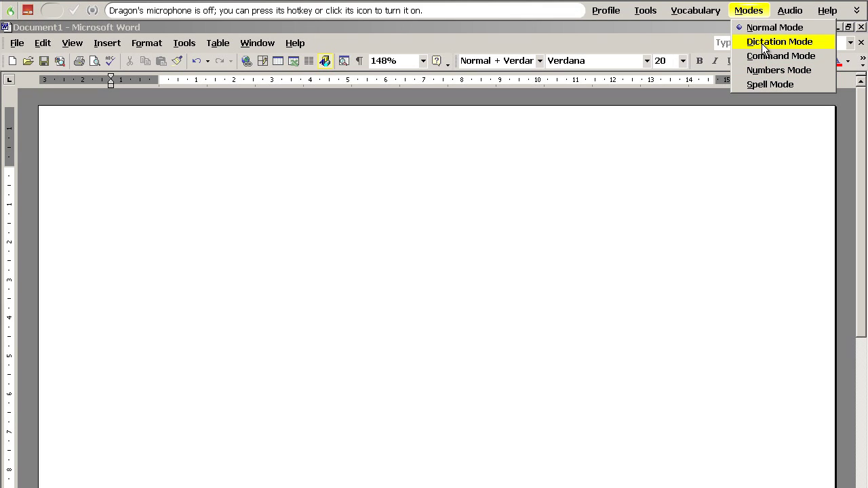
left_click(762, 44)
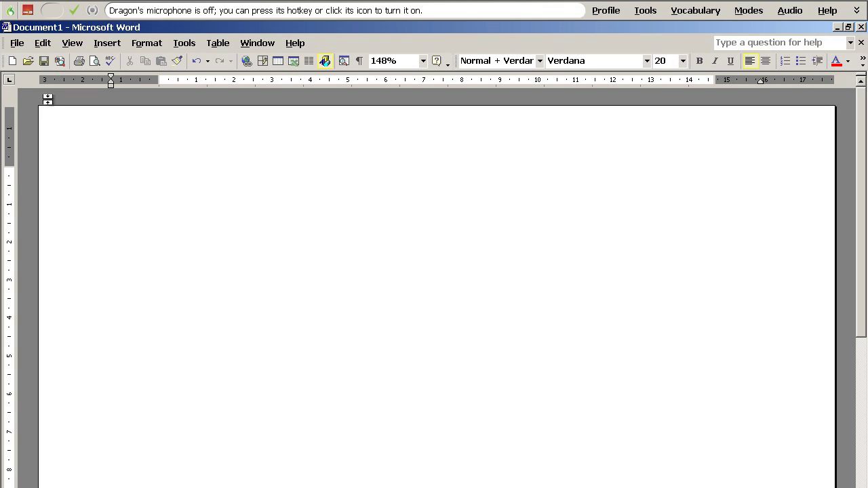
- Turn on the DragonBar microphone to start dictating into Word
left_click(27, 11)
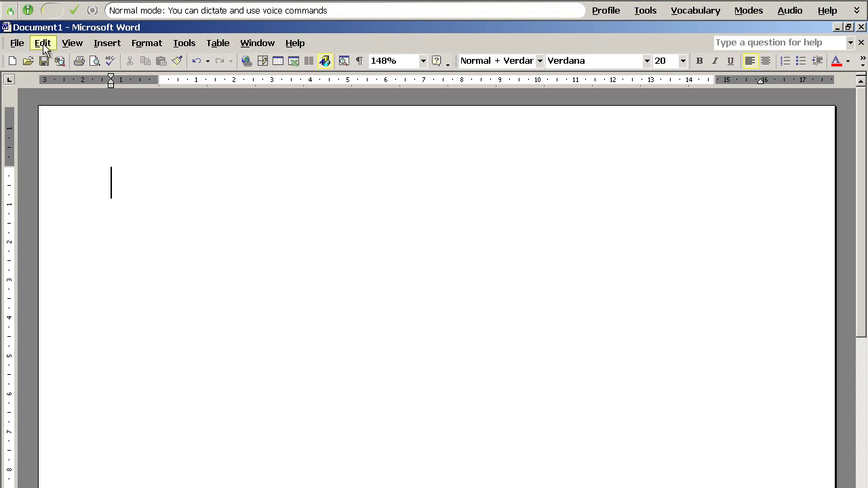